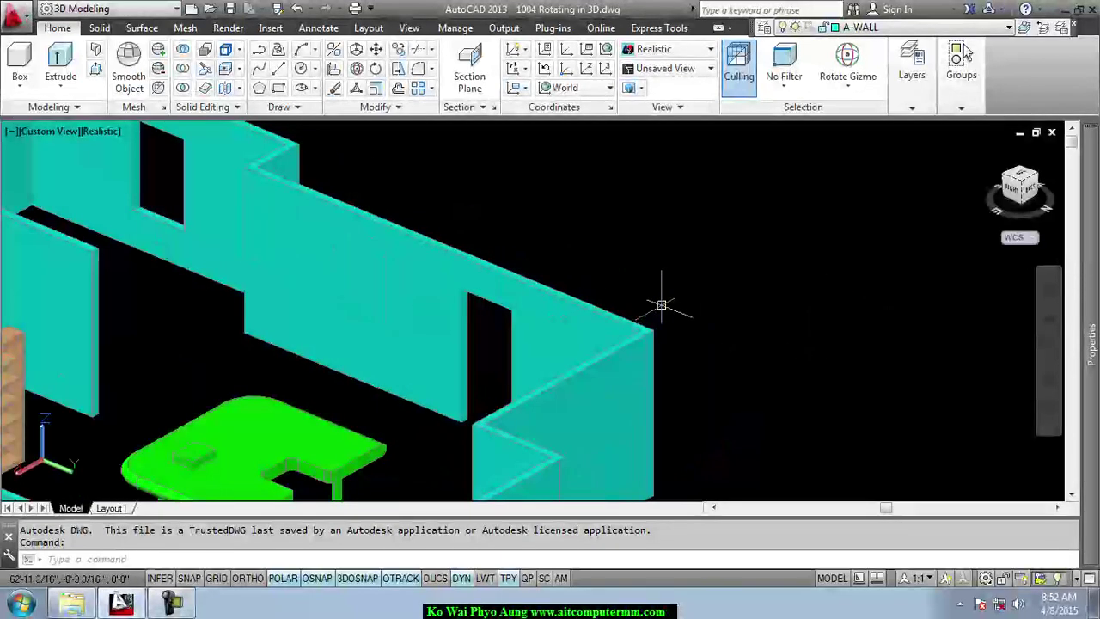
# Zoom to the bookcase, select it to show the rotate gizmo, and orbit behind it.
pyautogui.moveTo(503, 331)
pyautogui.mouseDown(button='middle')
pyautogui.moveTo(413, 324)
pyautogui.moveTo(695, 296)
pyautogui.mouseUp(button='middle')
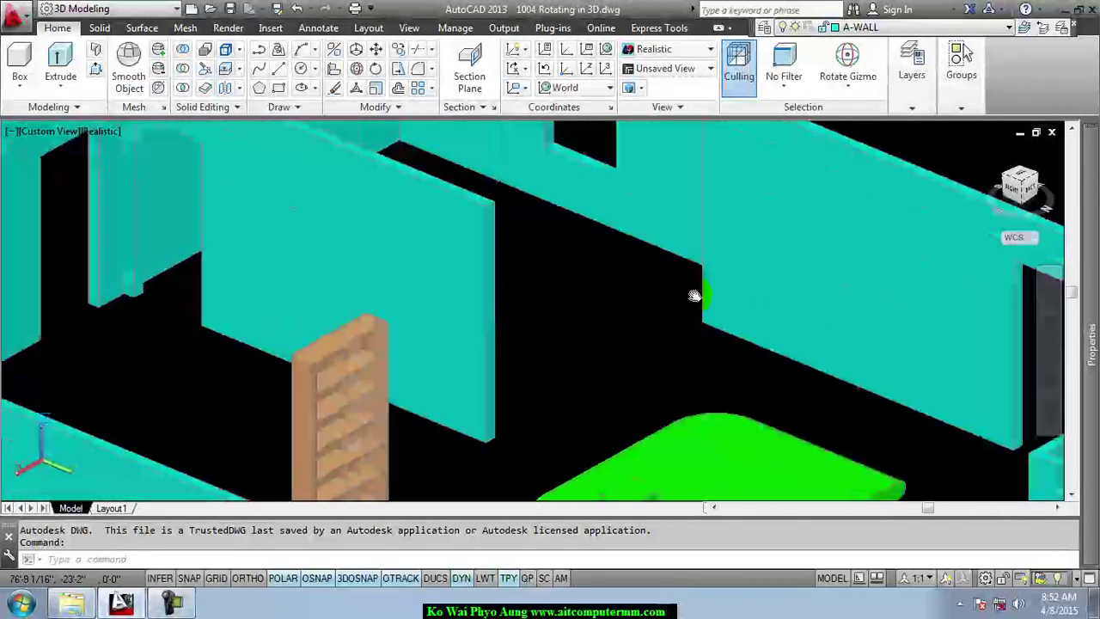
pyautogui.scroll(-3, 570, 344)
pyautogui.scroll(3, 565, 344)
pyautogui.moveTo(565, 343); pyautogui.dragTo(591, 349, button='middle')
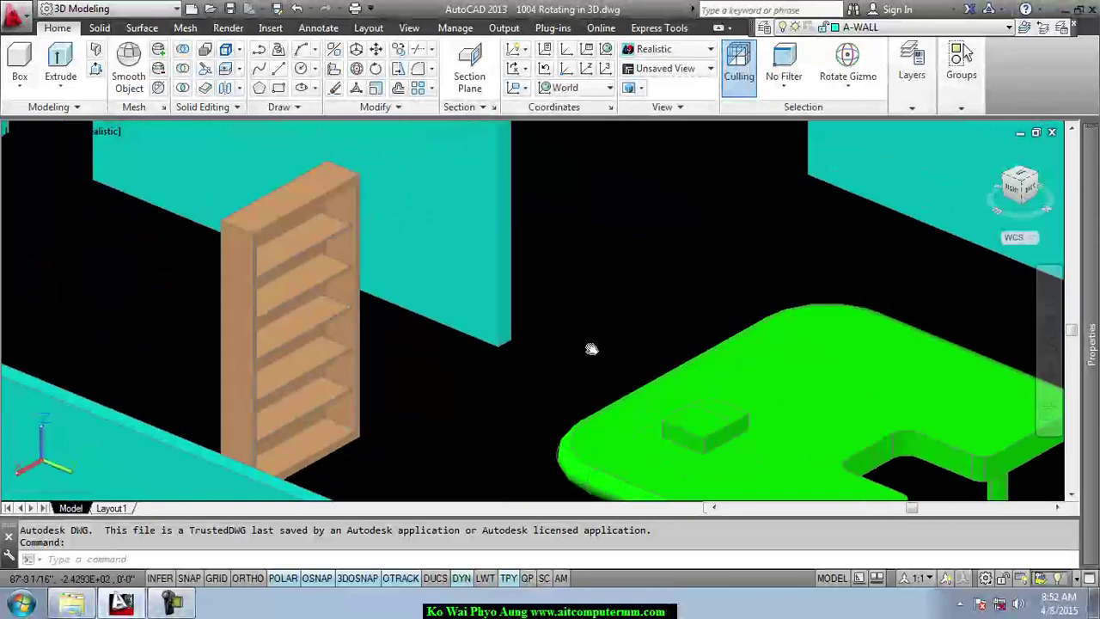
pyautogui.click(332, 299)
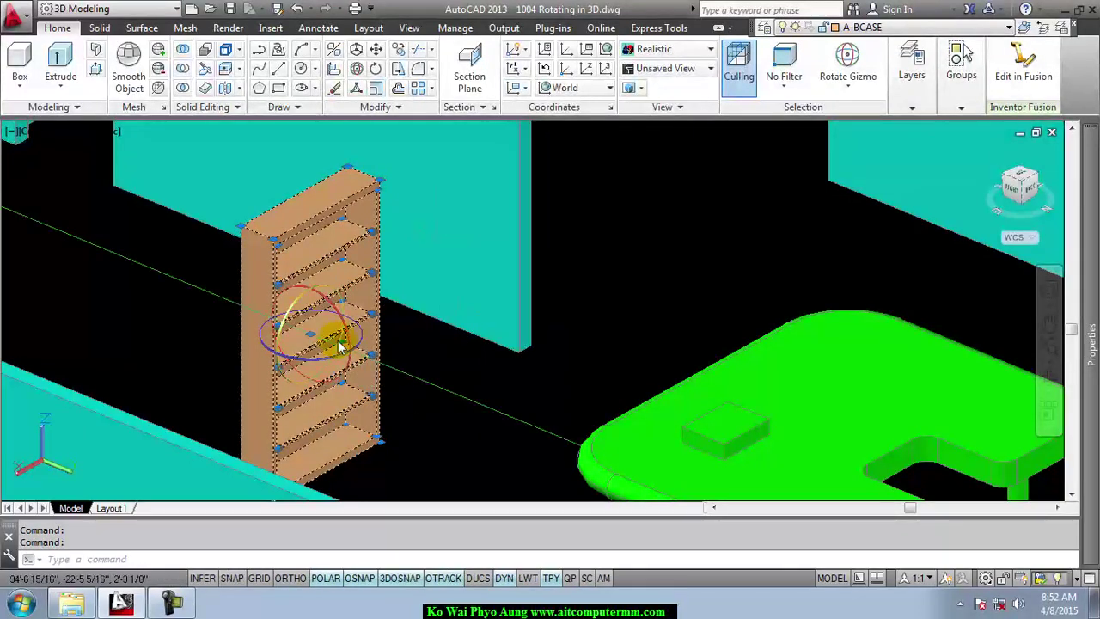
pyautogui.moveTo(344, 339)
pyautogui.keyDown('shift'); pyautogui.mouseDown(button='middle')
pyautogui.moveTo(472, 319)
pyautogui.moveTo(473, 341)
pyautogui.moveTo(517, 342)
pyautogui.moveTo(506, 263)
pyautogui.moveTo(508, 307)
pyautogui.moveTo(464, 343)
pyautogui.moveTo(527, 312)
pyautogui.moveTo(731, 347)
pyautogui.mouseUp(button='middle'); pyautogui.keyUp('shift')
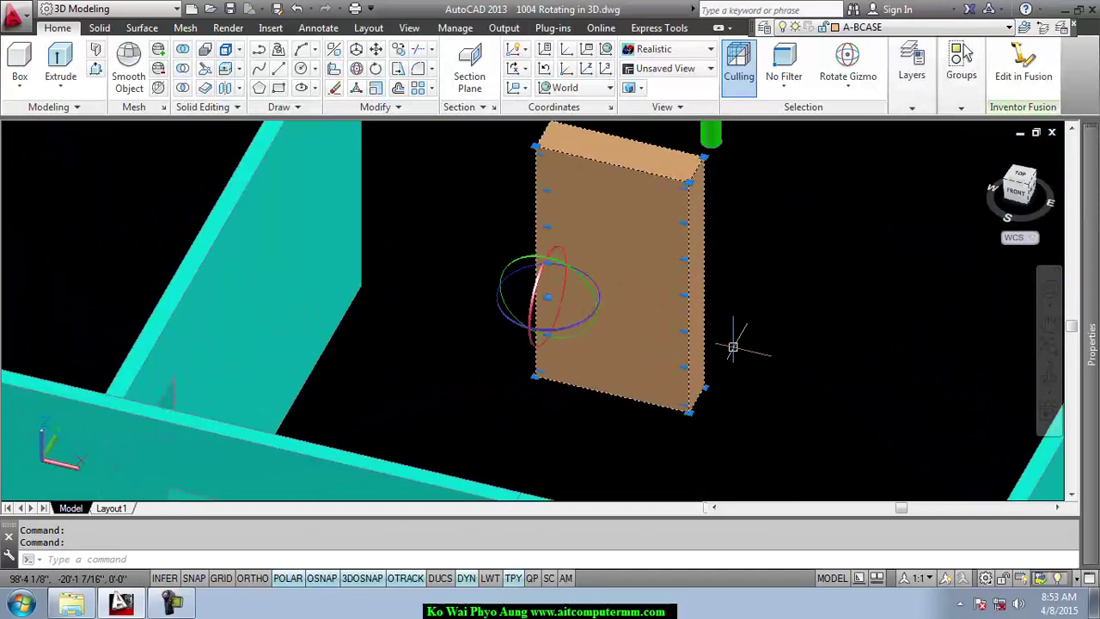
# Set the bookcase's rotation base point at its bottom-left corner grip.
pyautogui.scroll(2, 731, 346)
pyautogui.scroll(2, 731, 347)
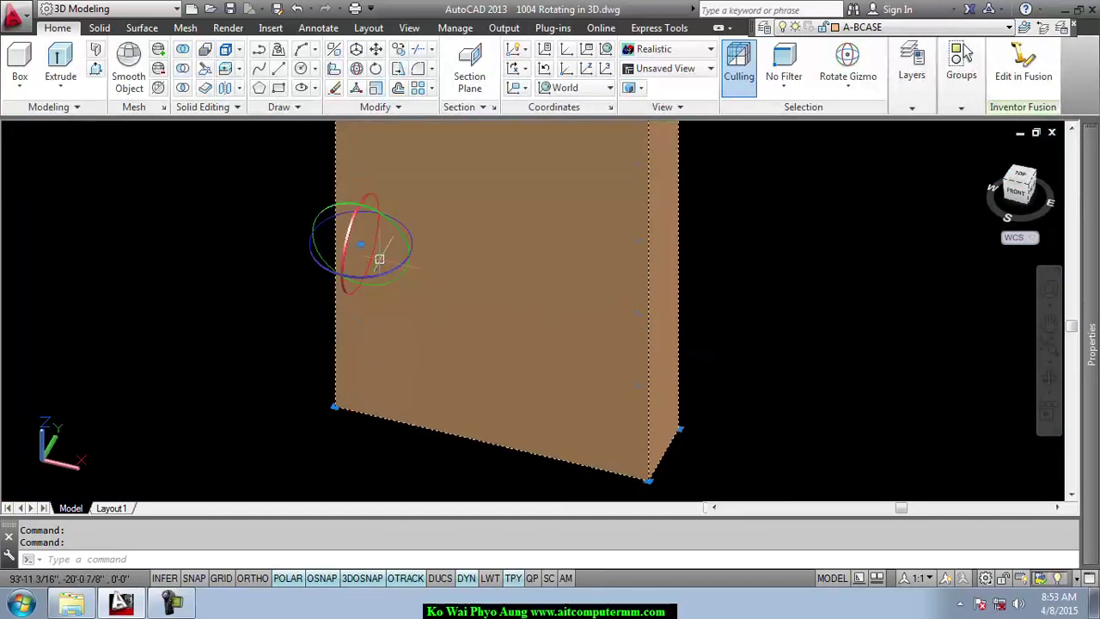
pyautogui.click(361, 244)
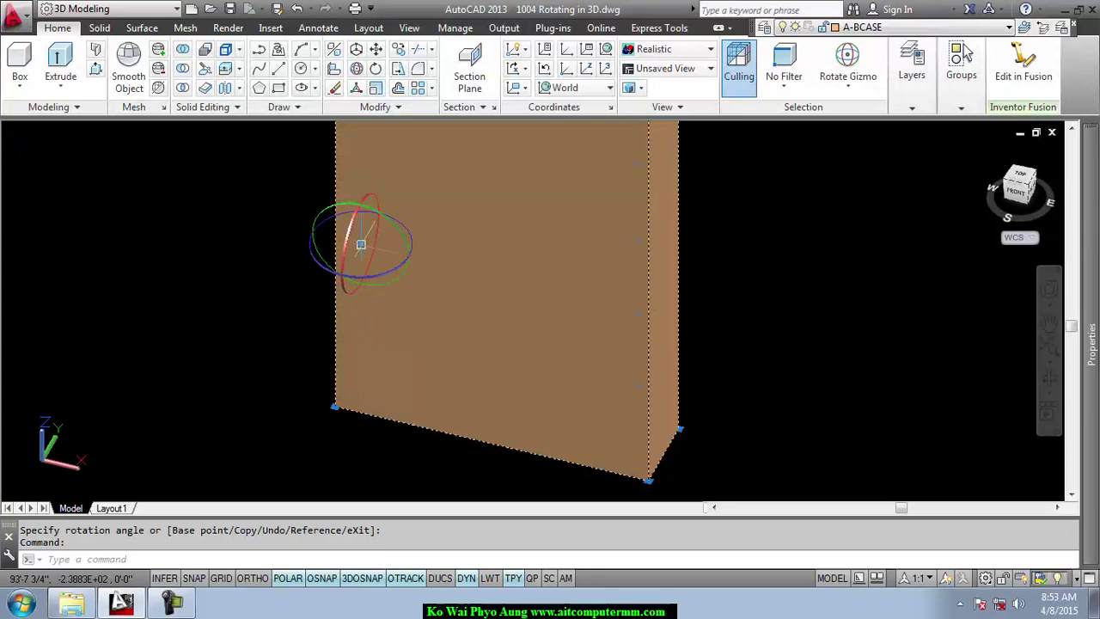
pyautogui.click(360, 244)
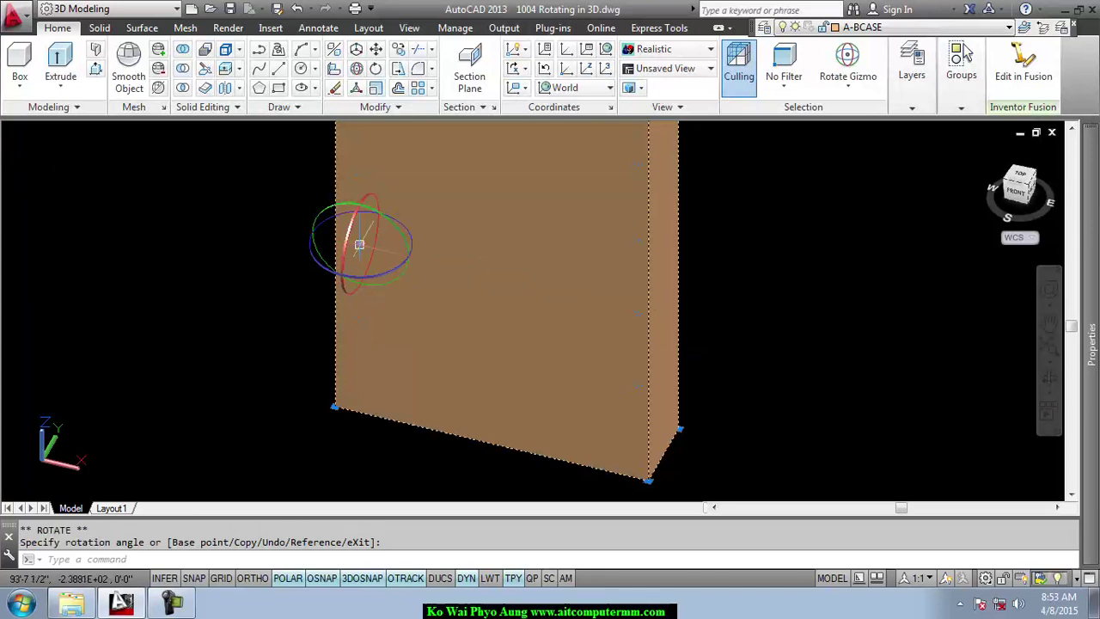
pyautogui.press('b')
pyautogui.press('Return')
pyautogui.click(339, 409)
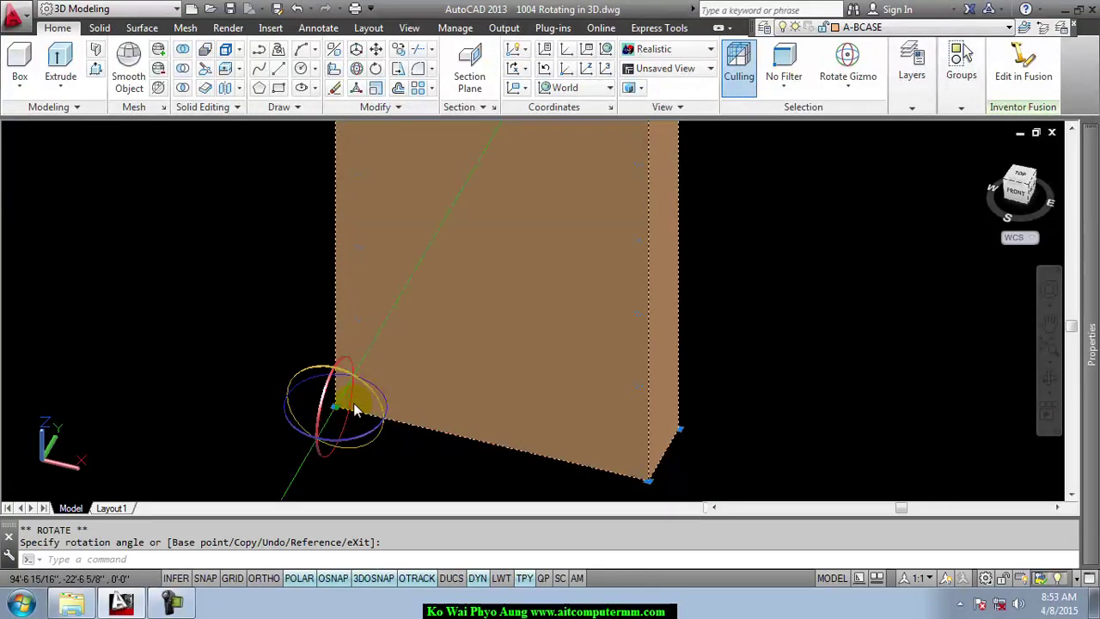
# Pan and zoom out to see the bookcase and the nearby wall together.
pyautogui.moveTo(219, 312)
pyautogui.mouseDown(button='middle')
pyautogui.moveTo(393, 352)
pyautogui.moveTo(478, 344)
pyautogui.mouseUp(button='middle')
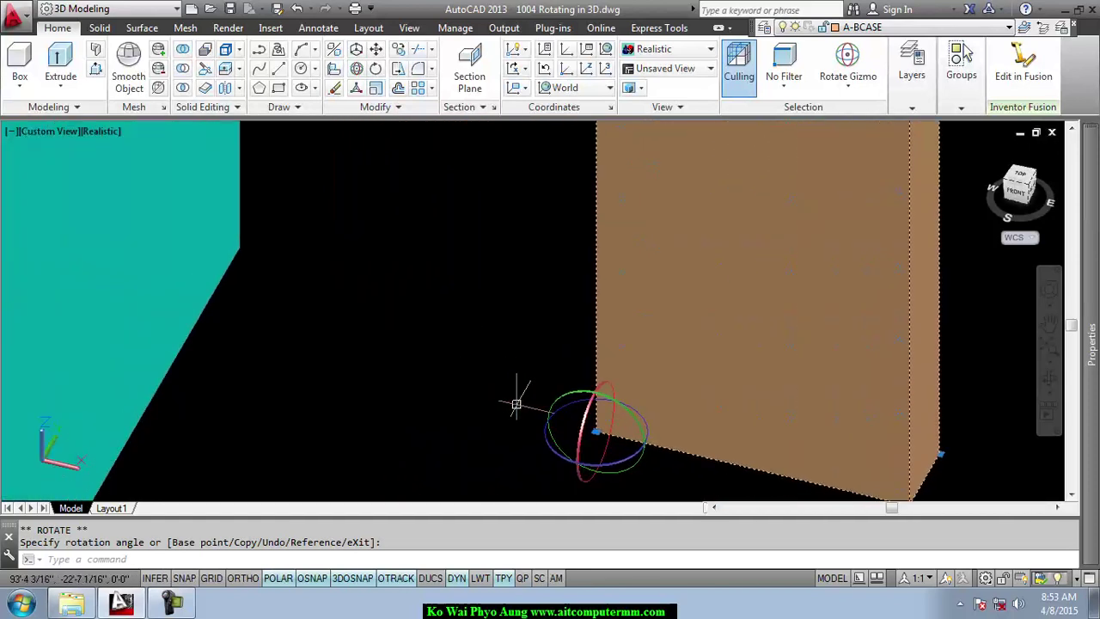
pyautogui.scroll(-2, 435, 314)
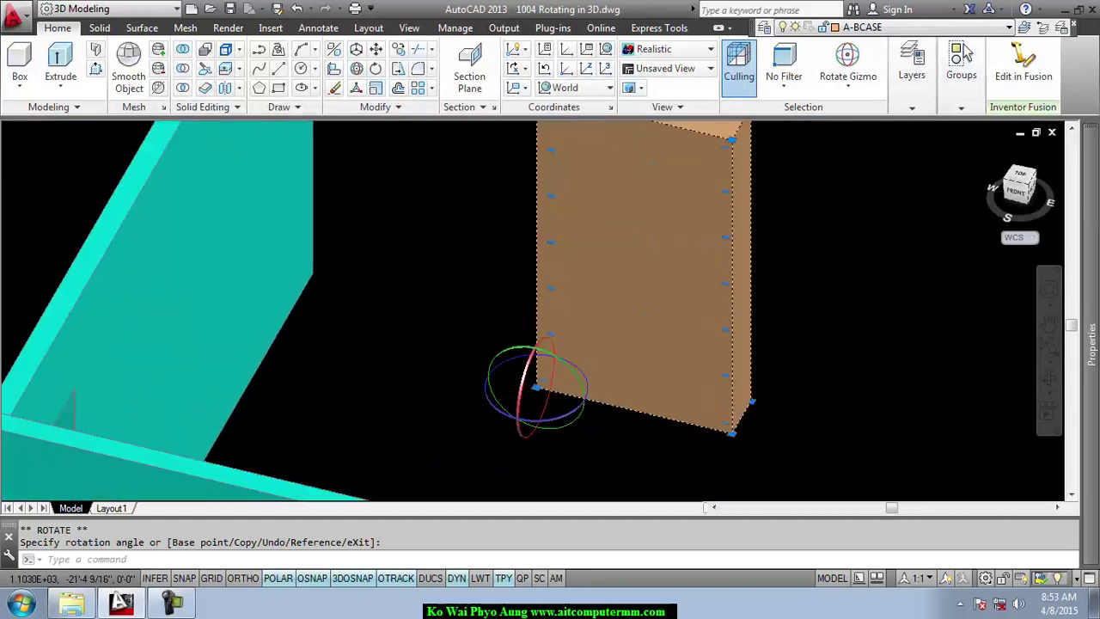
pyautogui.moveTo(437, 289); pyautogui.dragTo(431, 350, button='middle')
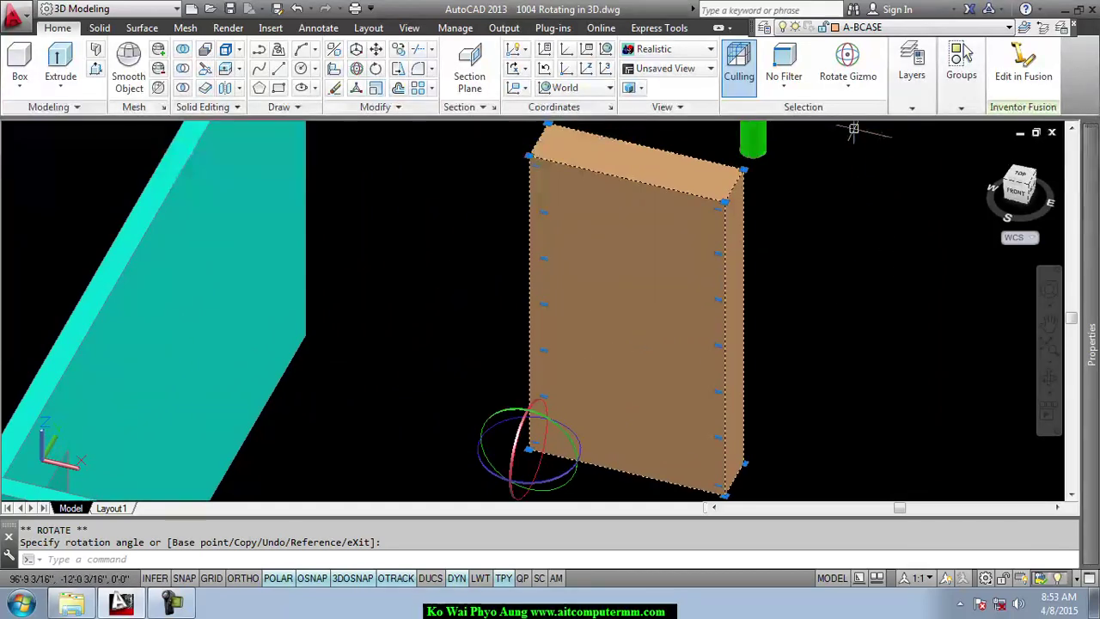
# With the Move Gizmo, snap the bookcase's lower-left corner onto the wall's endpoint.
pyautogui.click(848, 92)
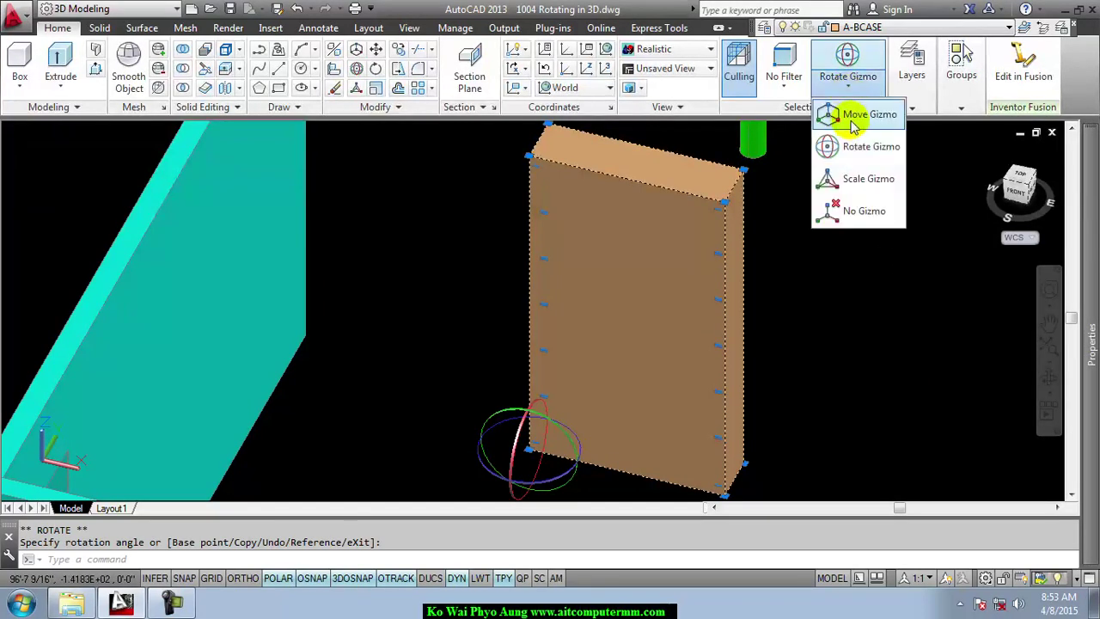
pyautogui.click(855, 114)
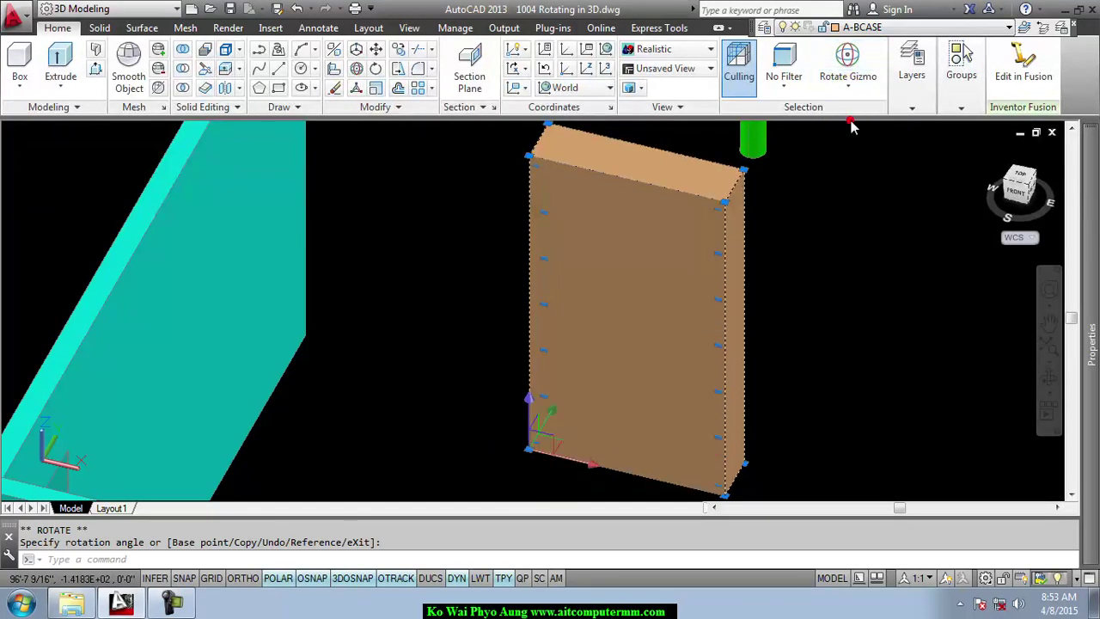
pyautogui.click(528, 449)
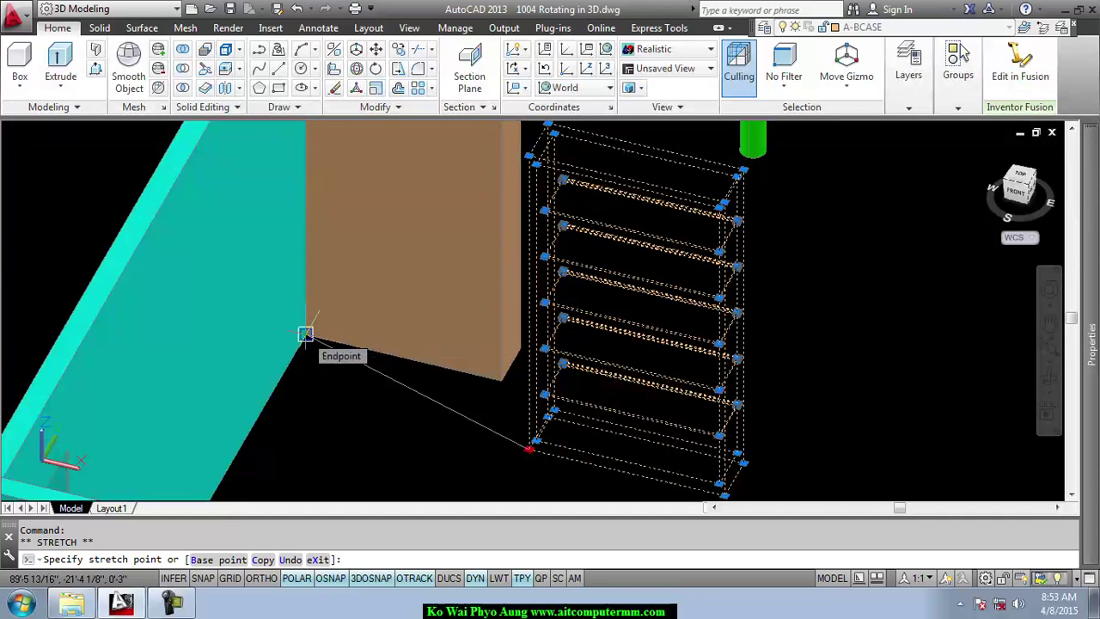
pyautogui.click(306, 334)
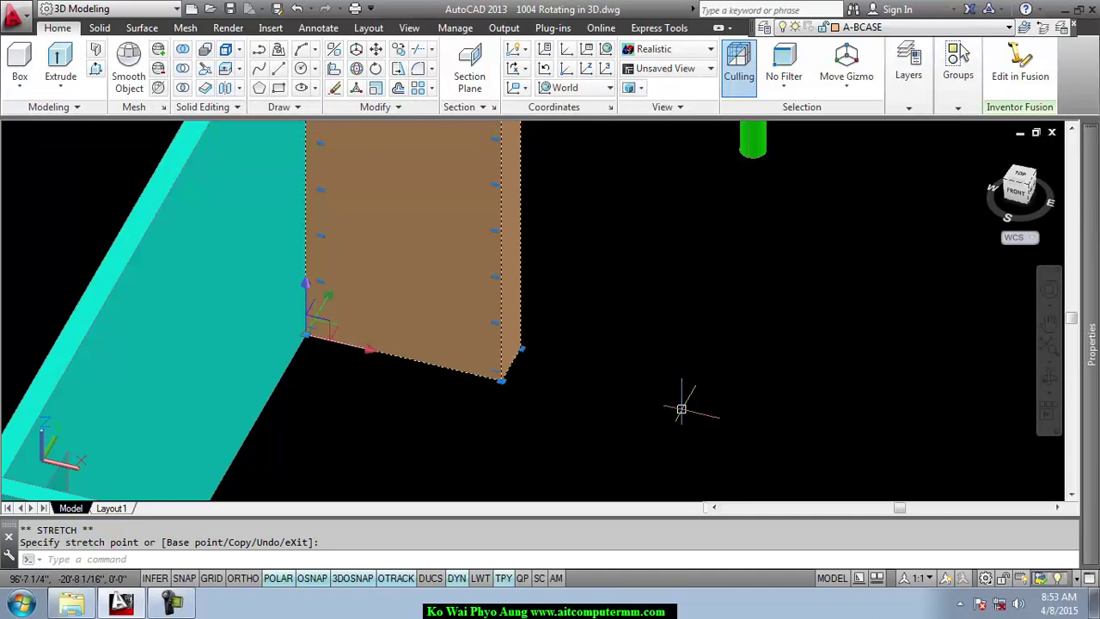
pyautogui.click(847, 91)
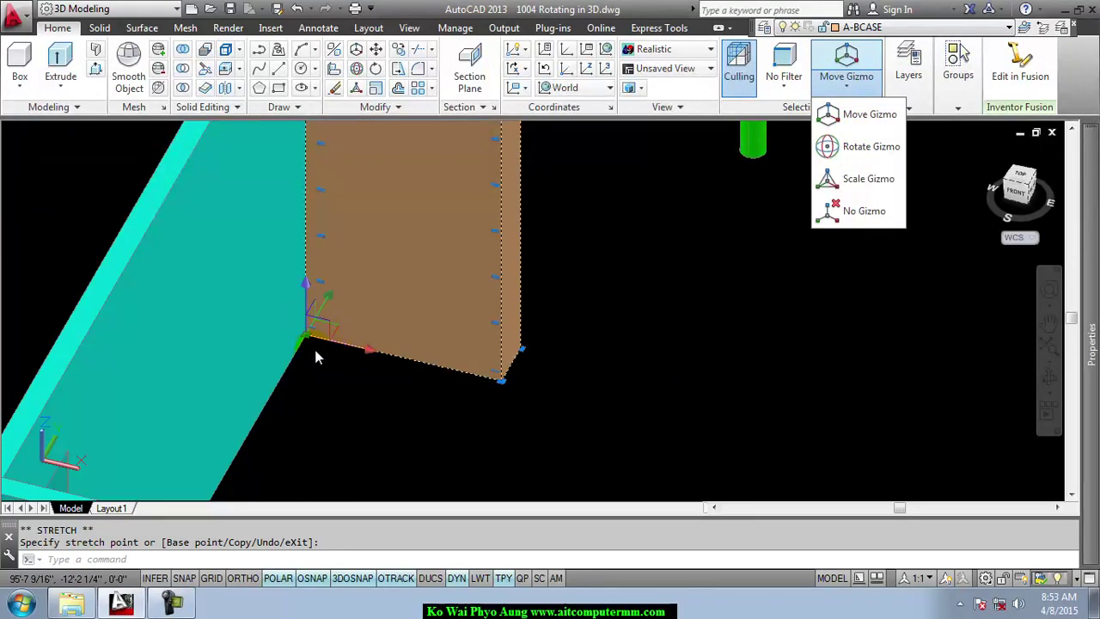
# Rotate the bookcase 270° about its vertical axis with the Rotate Gizmo, then deselect it.
pyautogui.click(845, 153)
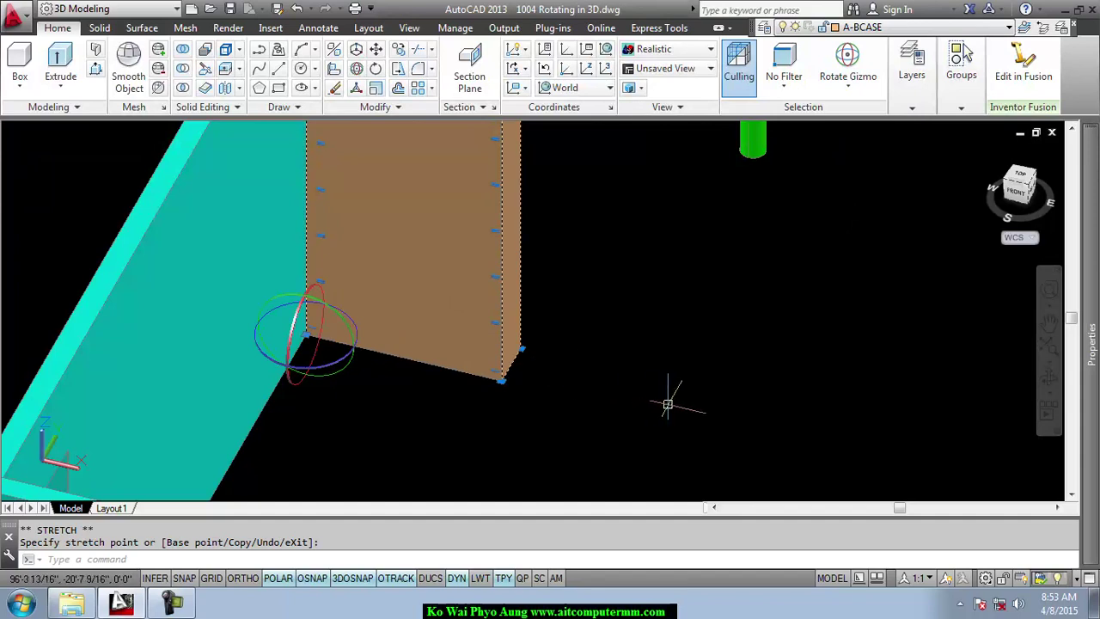
pyautogui.click(326, 361)
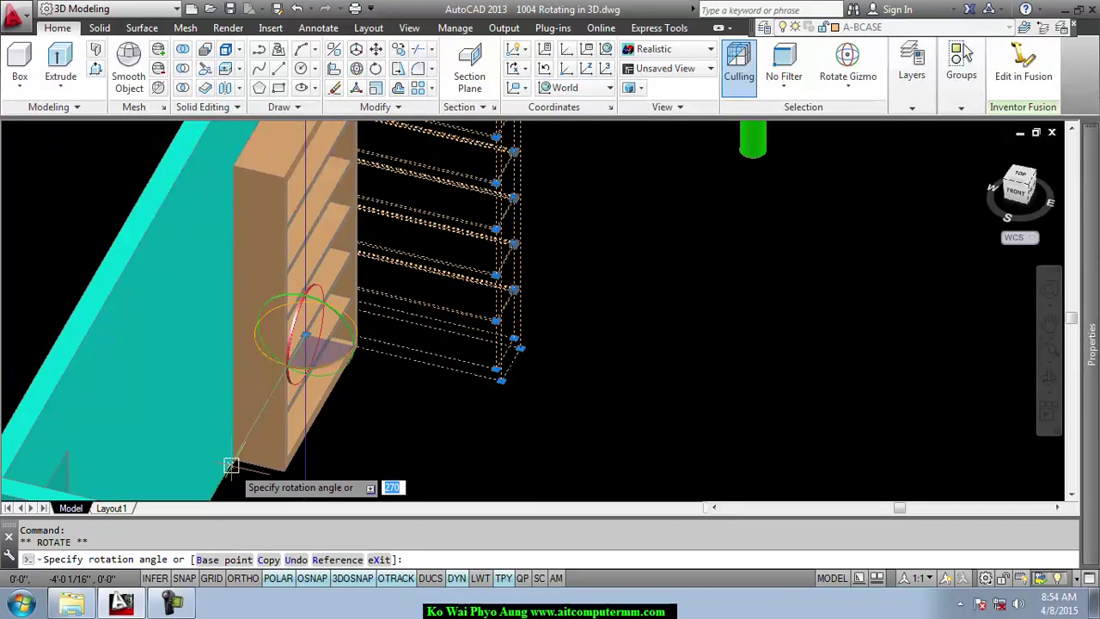
pyautogui.click(231, 465)
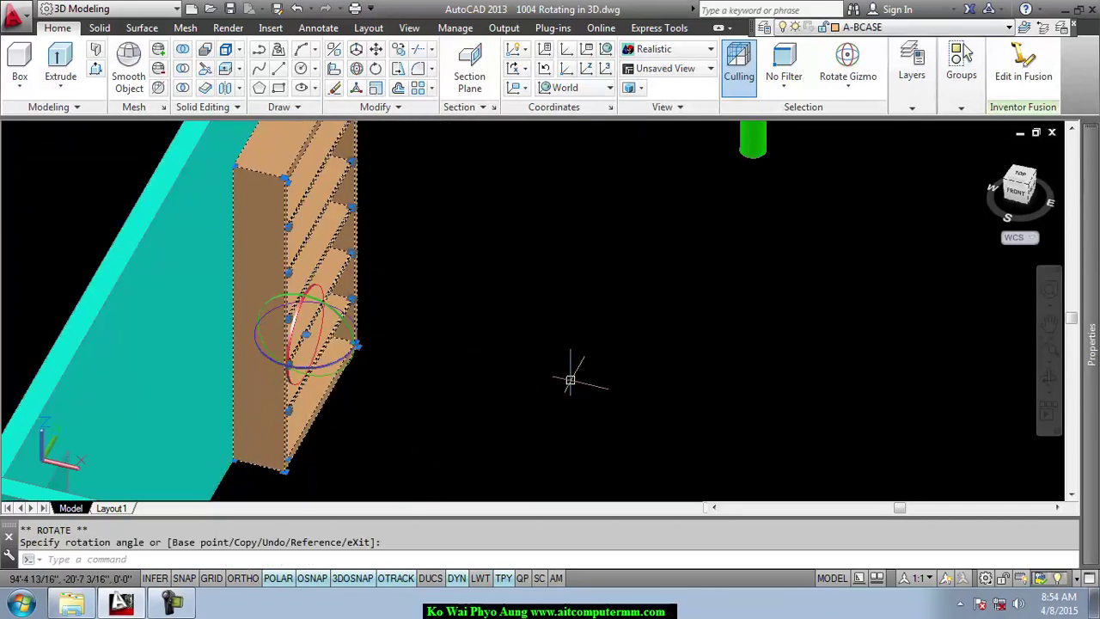
pyautogui.press('Escape')
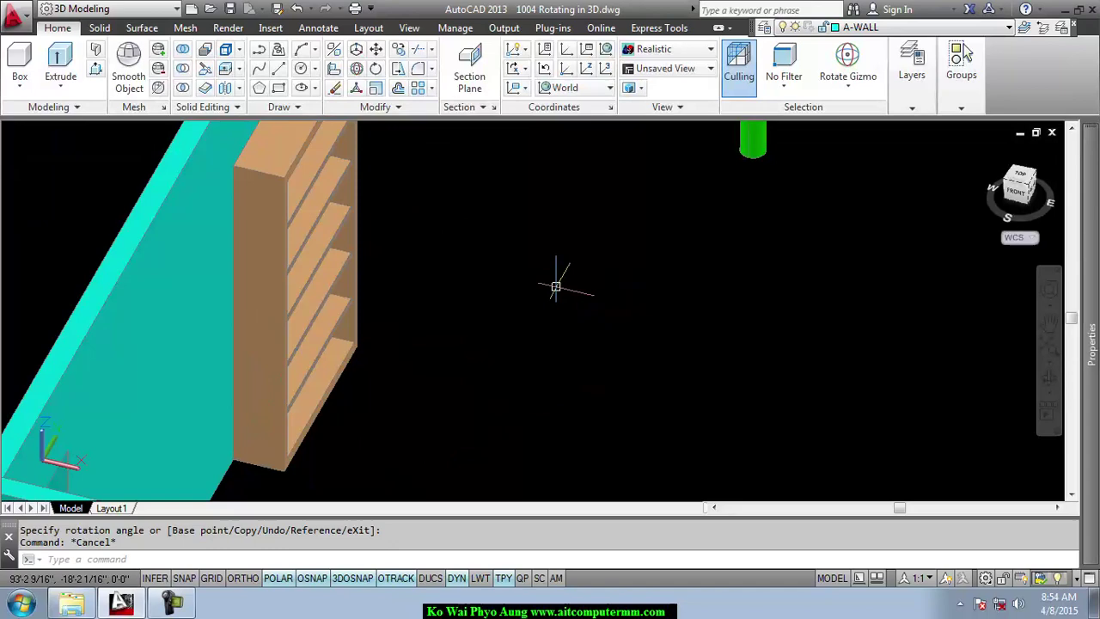
# Orbit the house to face the front wall and zoom in on the open door.
pyautogui.scroll(-3, 648, 312)
pyautogui.scroll(3, 648, 312)
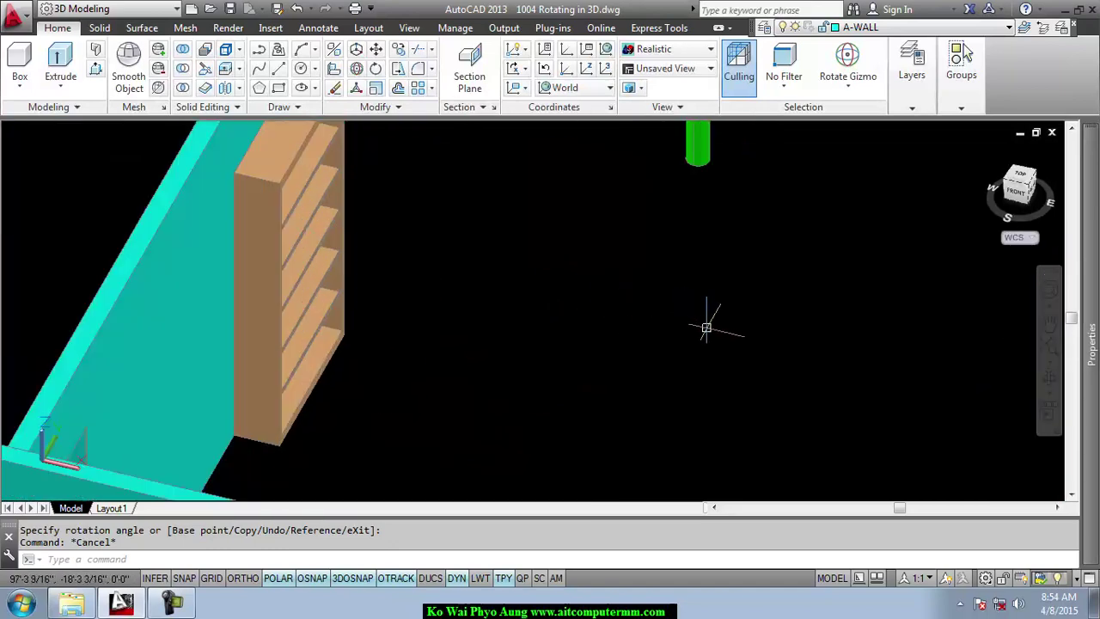
pyautogui.scroll(-5, 659, 336)
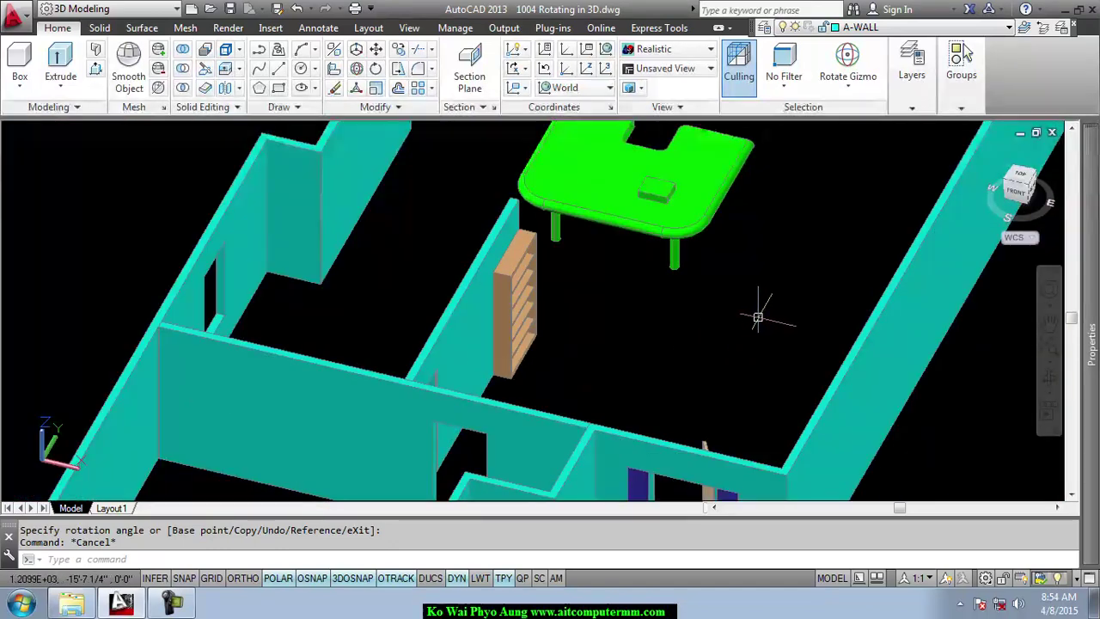
pyautogui.moveTo(724, 345)
pyautogui.keyDown('shift'); pyautogui.mouseDown(button='middle')
pyautogui.moveTo(491, 352)
pyautogui.moveTo(450, 329)
pyautogui.moveTo(459, 300)
pyautogui.mouseUp(button='middle'); pyautogui.keyUp('shift')
pyautogui.scroll(2, 406, 355)
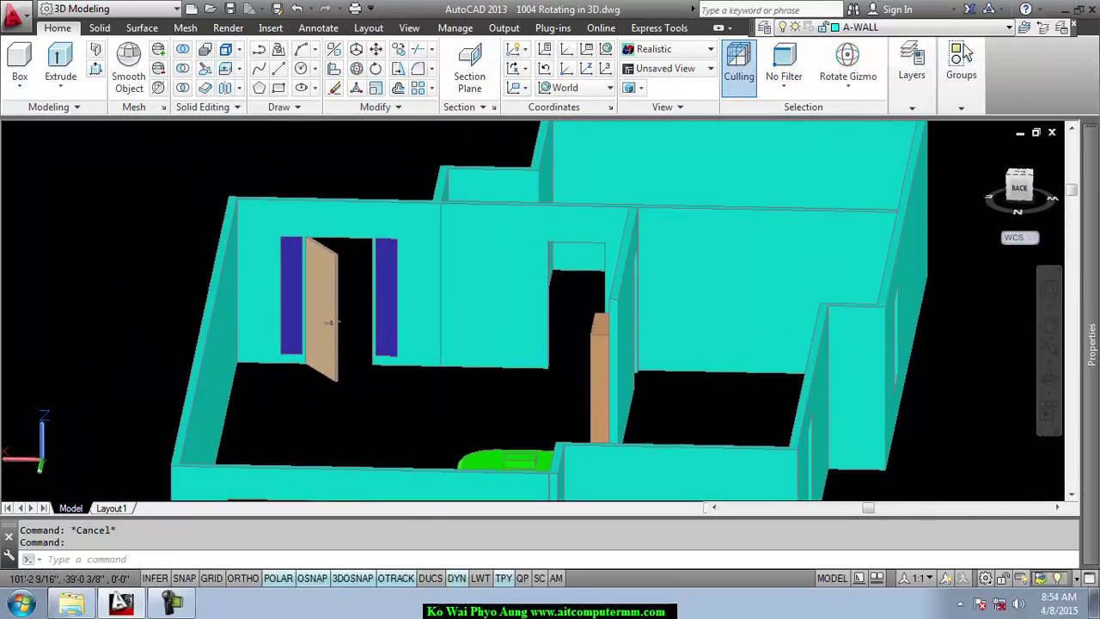
pyautogui.scroll(2, 405, 354)
pyautogui.scroll(-2, 464, 404)
pyautogui.scroll(1, 450, 381)
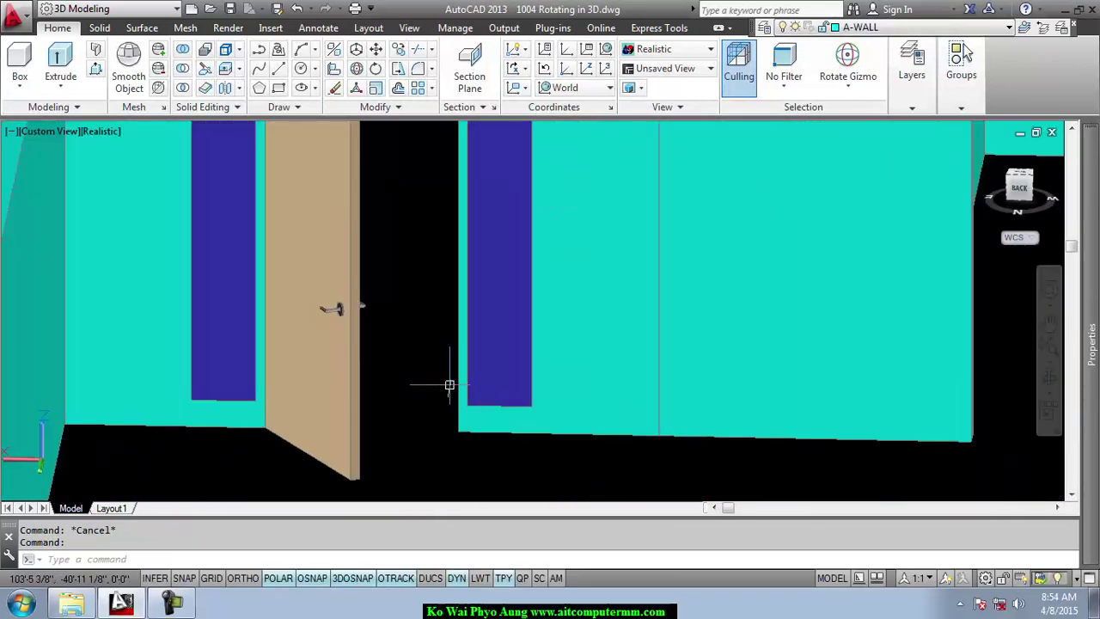
pyautogui.scroll(-1, 450, 381)
# Window-select the open door and centre it in the view.
pyautogui.click(414, 476)
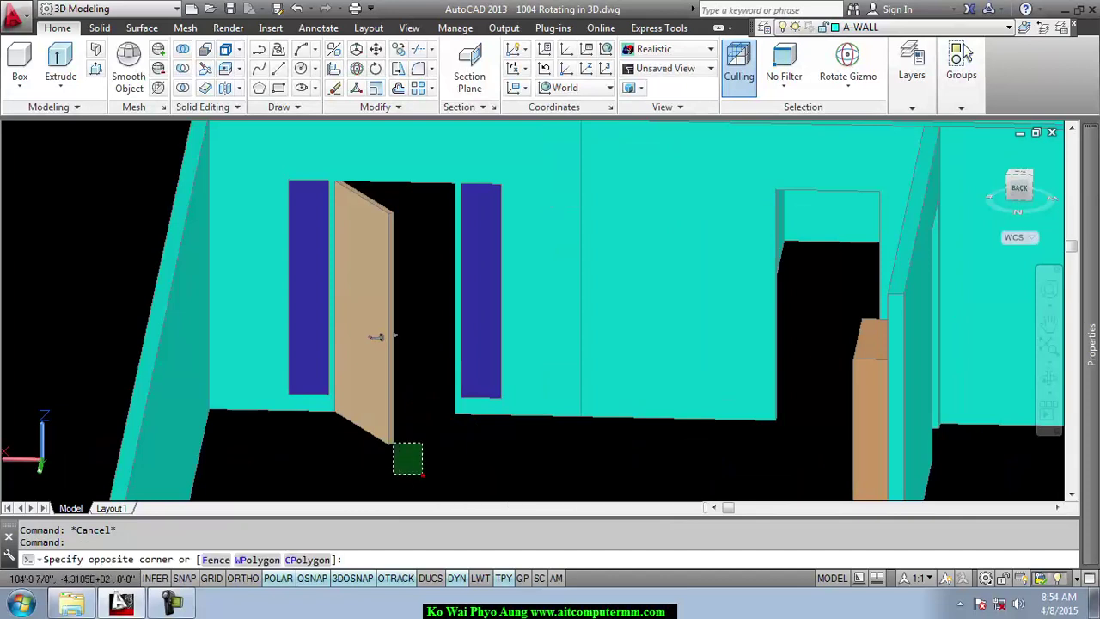
pyautogui.click(358, 297)
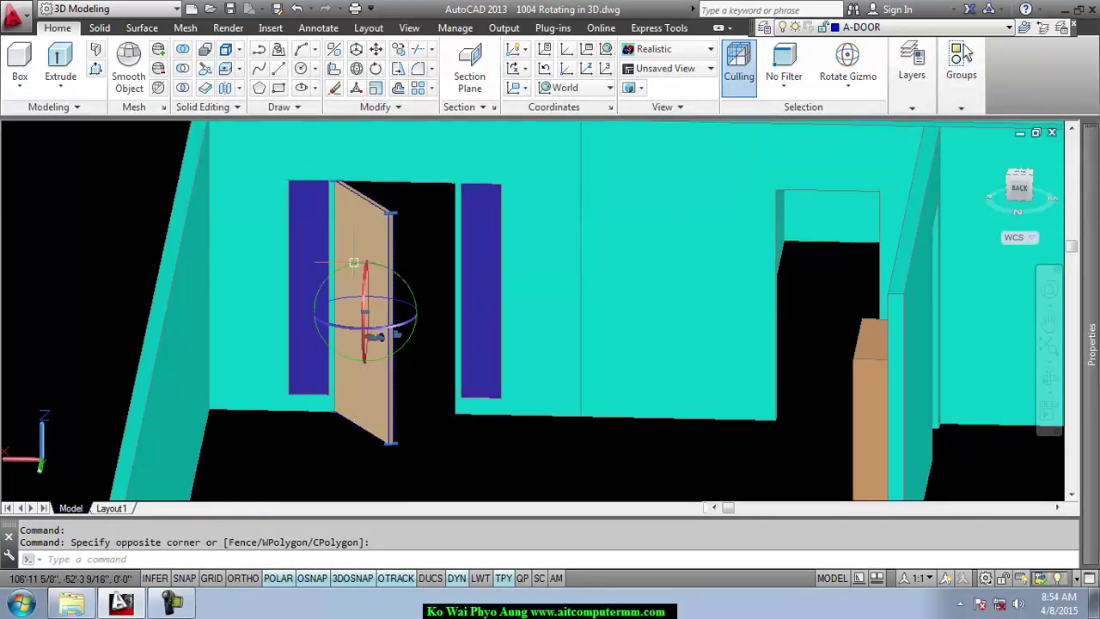
pyautogui.scroll(2, 366, 421)
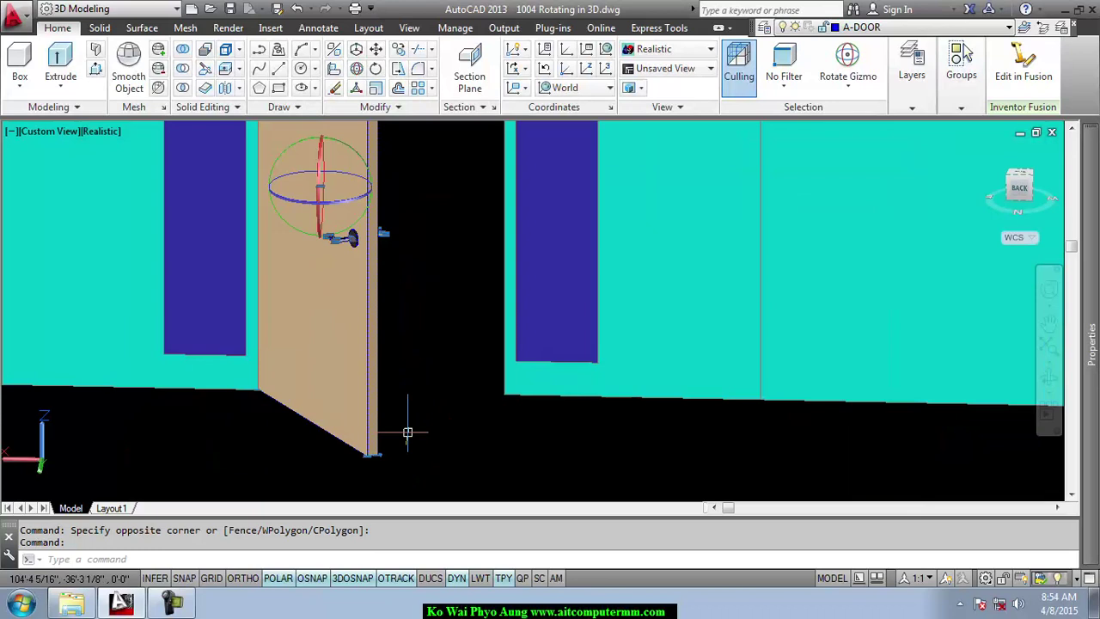
pyautogui.scroll(1, 368, 442)
pyautogui.moveTo(369, 442)
pyautogui.mouseDown(button='middle')
pyautogui.moveTo(577, 430)
pyautogui.moveTo(661, 407)
pyautogui.mouseUp(button='middle')
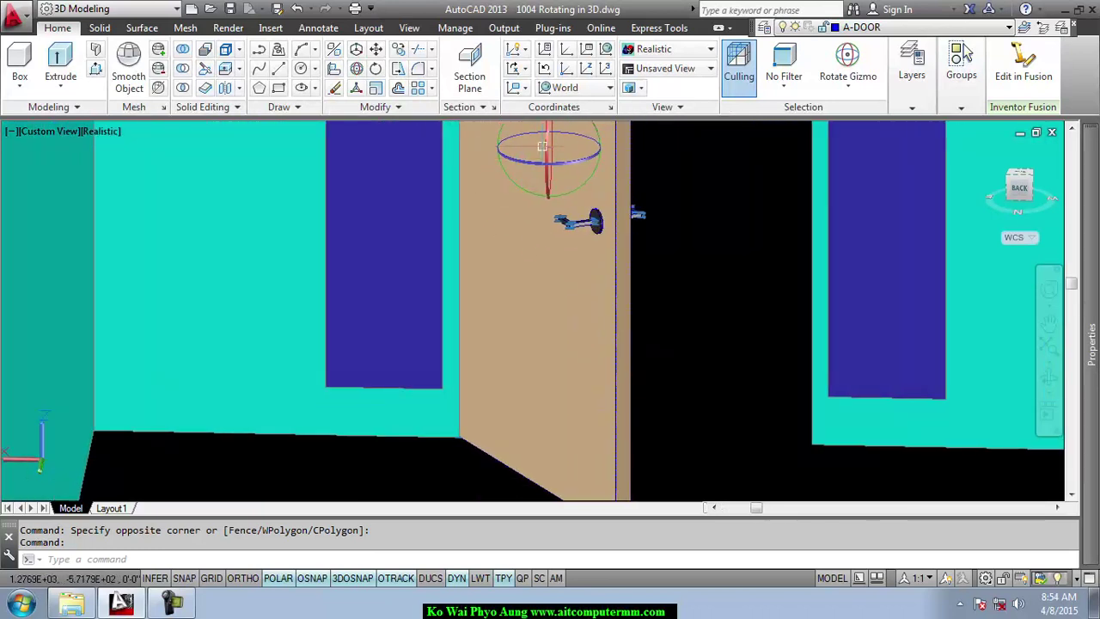
# Move the rotate gizmo to the door's bottom hinge corner and swing the door shut about Z.
pyautogui.click(548, 155)
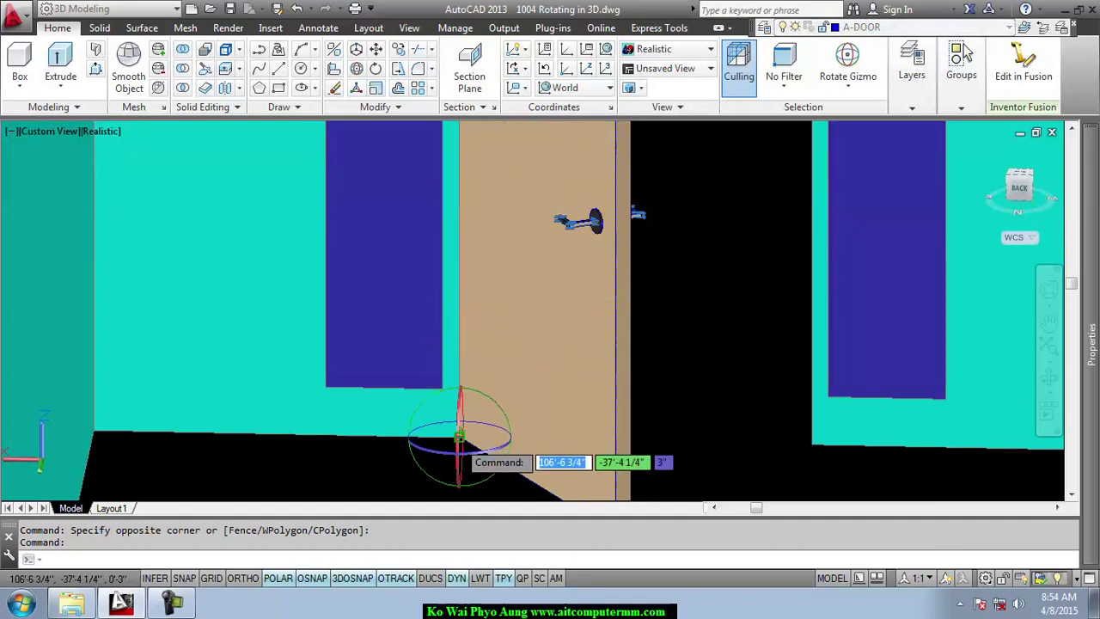
pyautogui.click(460, 436)
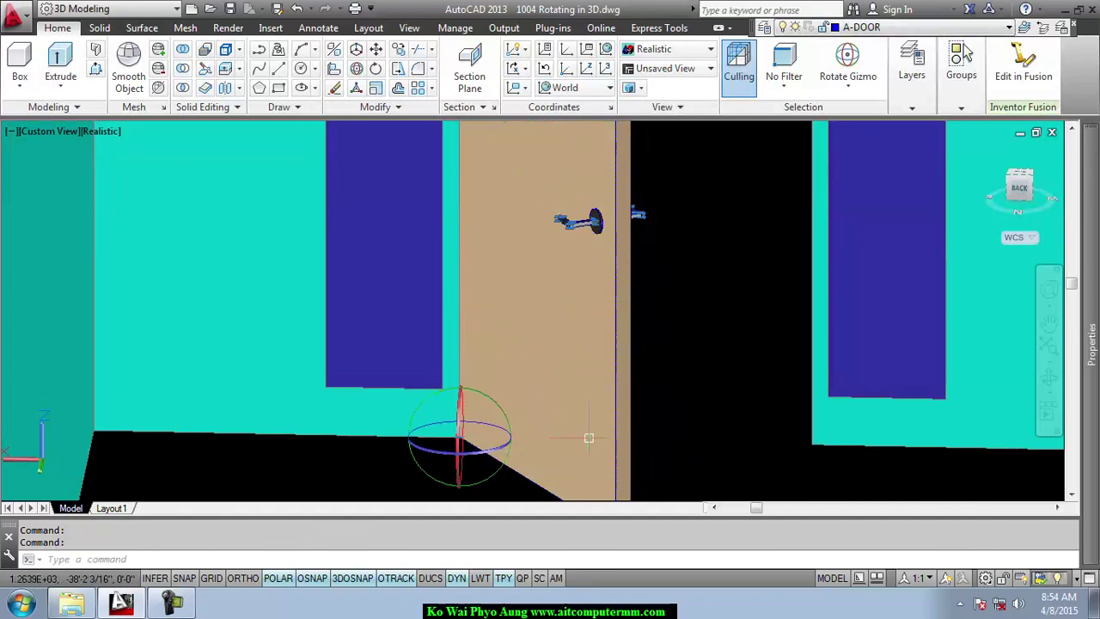
pyautogui.scroll(-2, 589, 439)
pyautogui.scroll(-2, 679, 413)
pyautogui.moveTo(683, 365); pyautogui.dragTo(555, 348, button='middle')
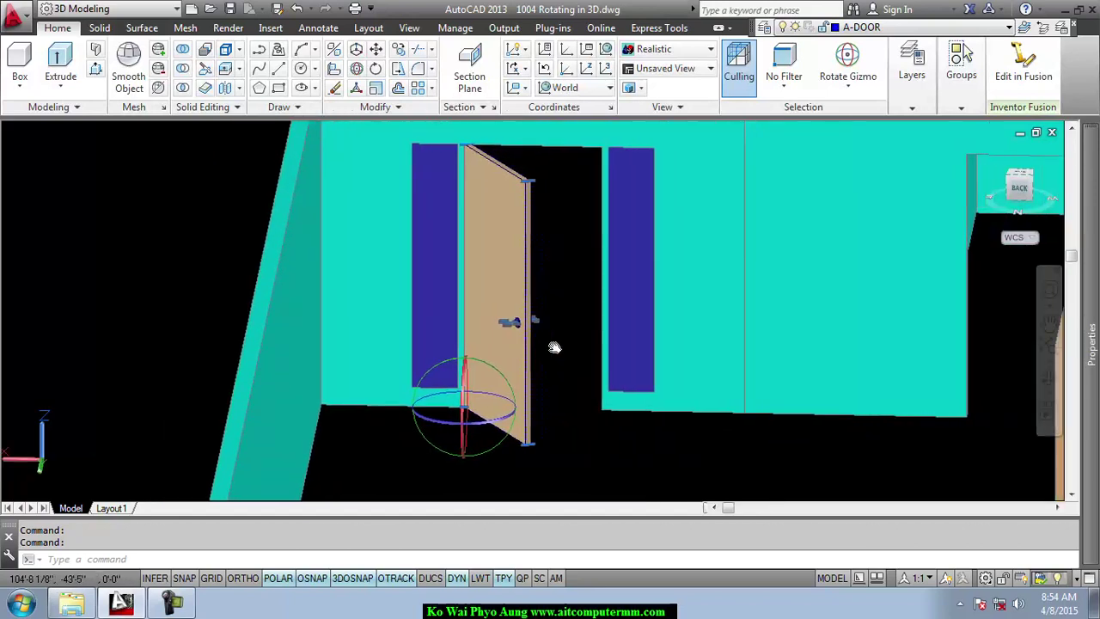
pyautogui.click(447, 426)
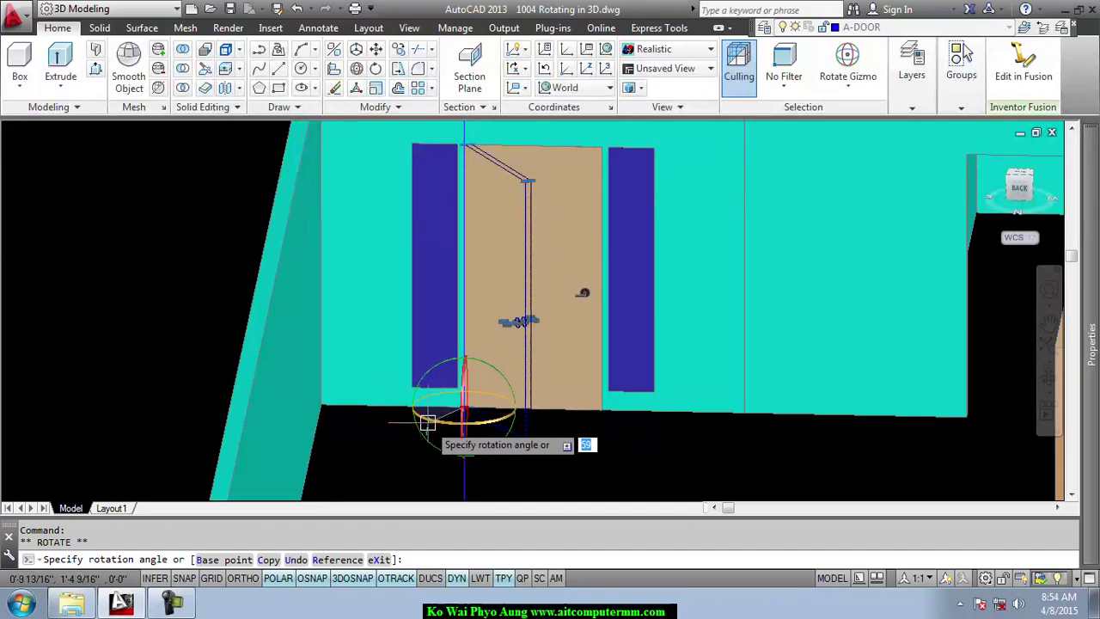
pyautogui.press('Escape')
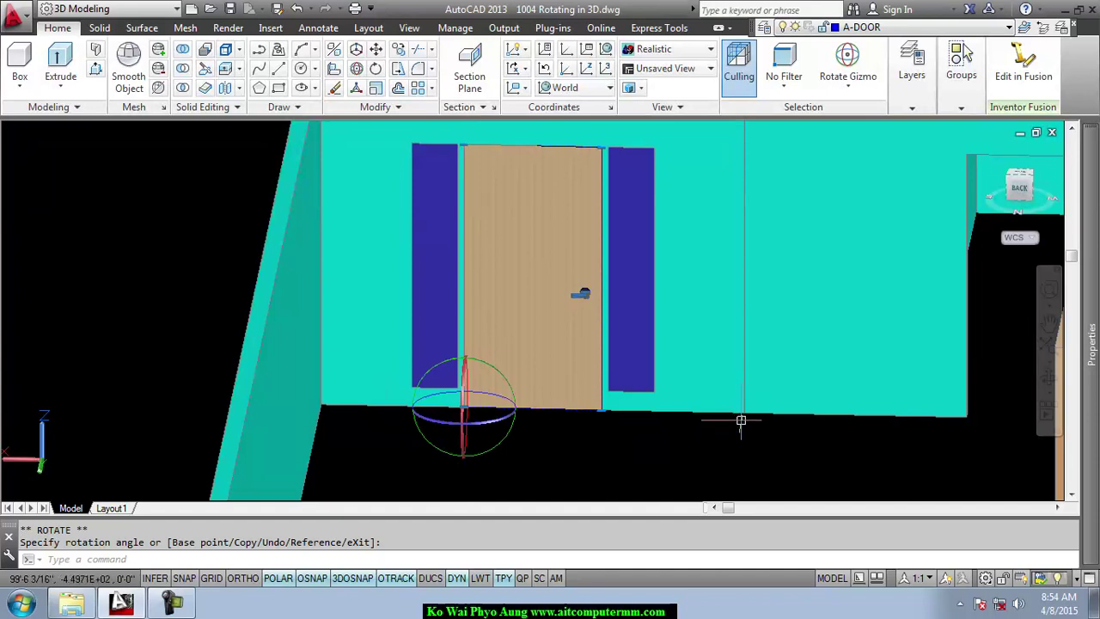
pyautogui.press('Escape')
pyautogui.press('Escape')
# Reframe the house, zoom in, and select the closed door between the two windows.
pyautogui.scroll(-3, 741, 421)
pyautogui.scroll(-3, 741, 421)
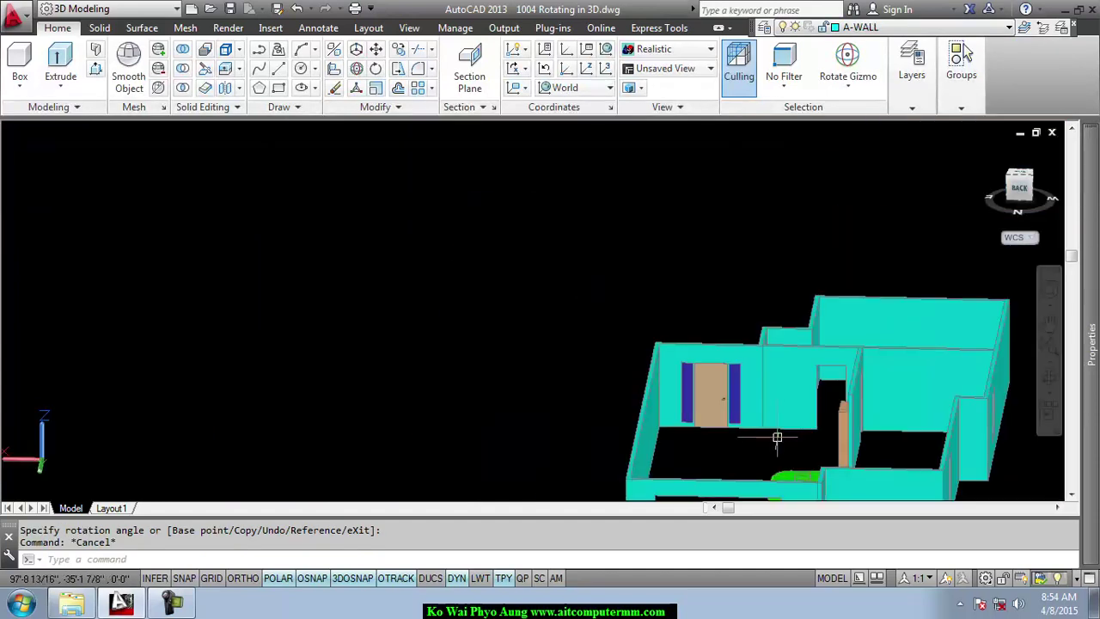
pyautogui.moveTo(777, 442); pyautogui.dragTo(588, 389, button='middle')
pyautogui.scroll(3, 585, 379)
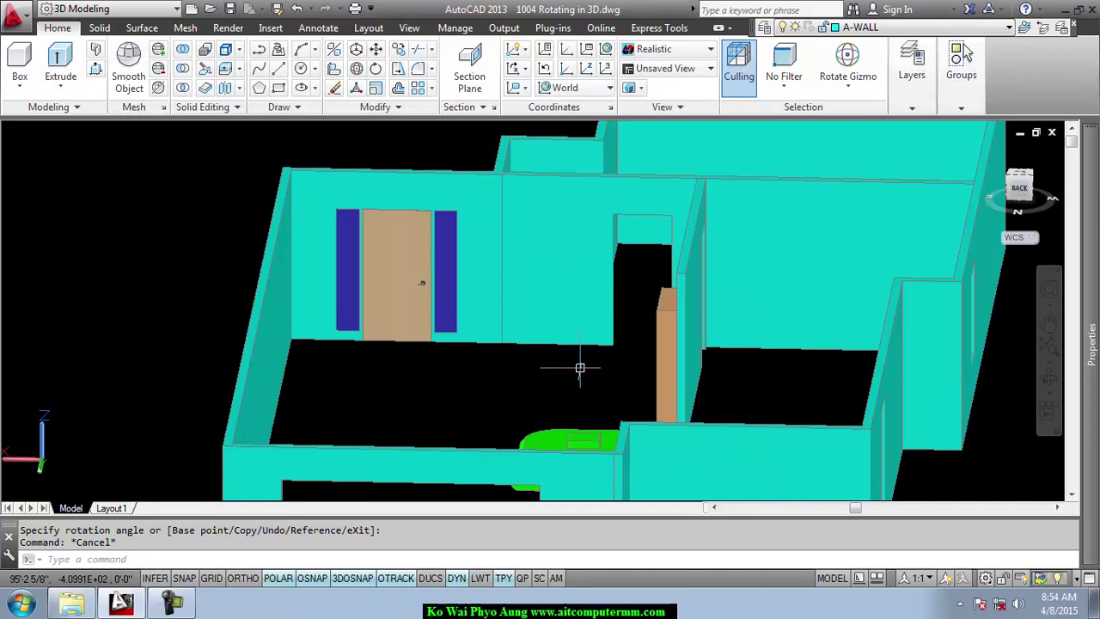
pyautogui.scroll(2, 575, 367)
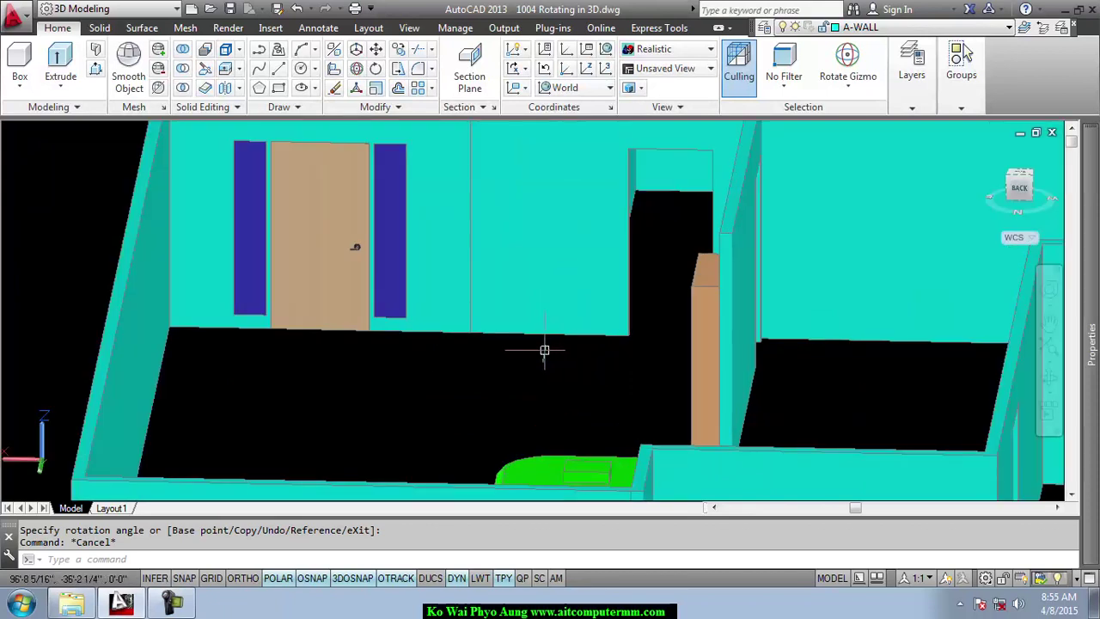
pyautogui.click(327, 258)
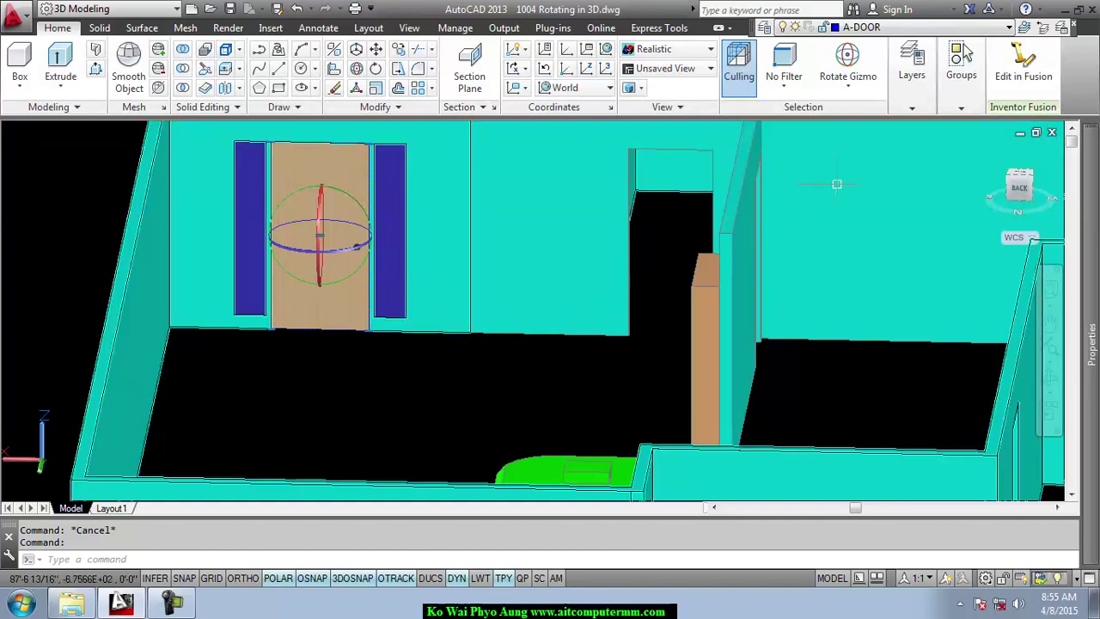
# Open the gizmo-type dropdown in the Home tab's Selection panel.
pyautogui.click(851, 91)
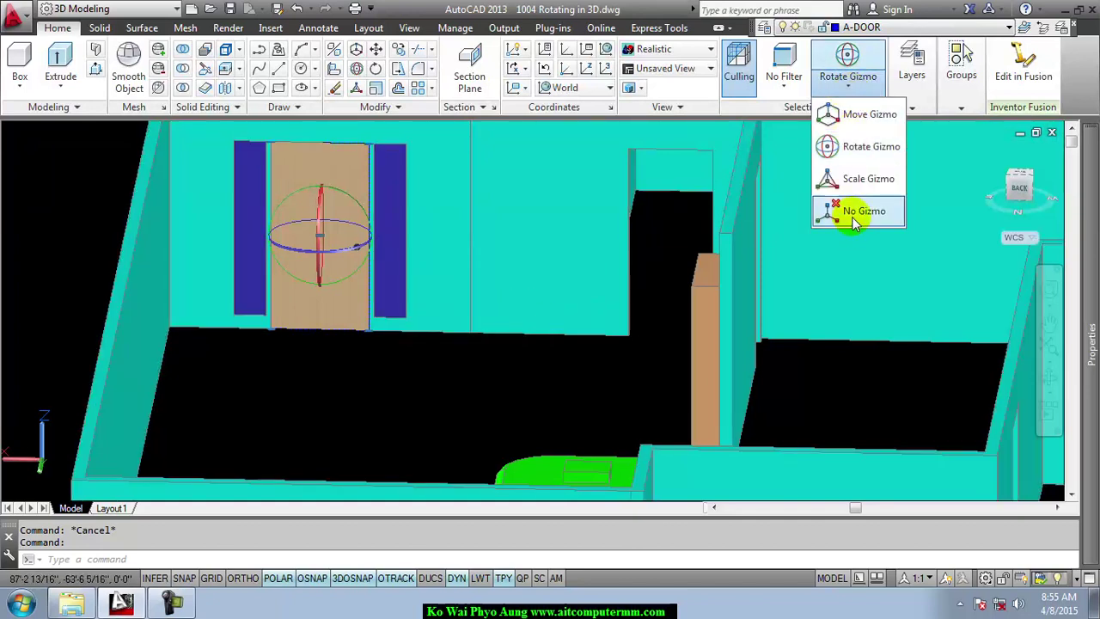